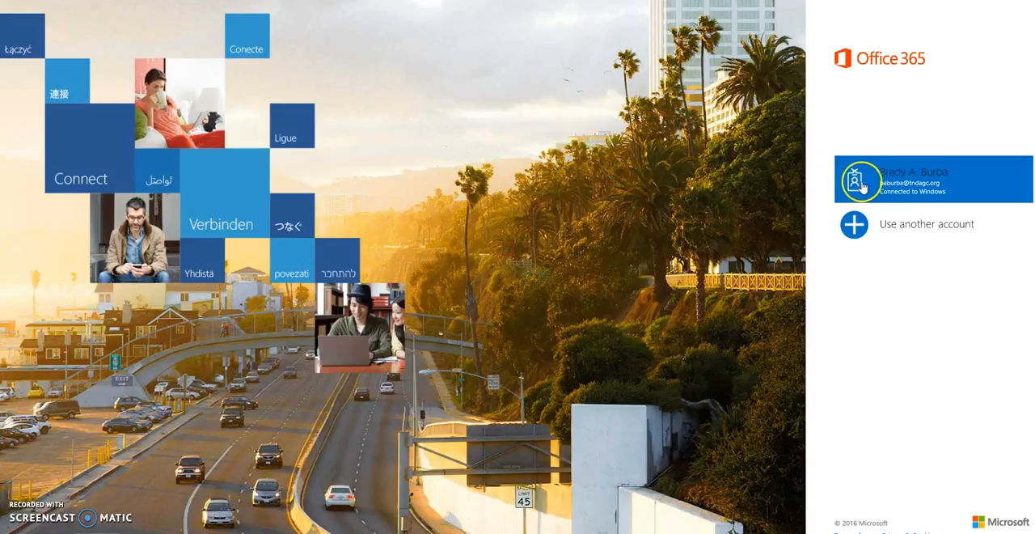
- Sign in to Office 365 with the organizational account already connected to Windows, entering the account password
left_click(921, 179)
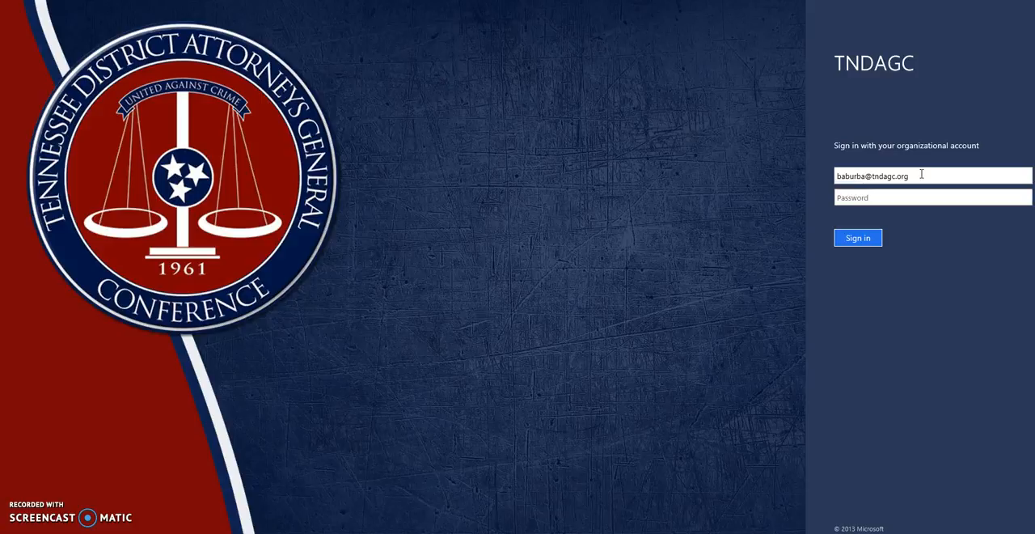
left_click(846, 199)
type("***************")
key("Return")
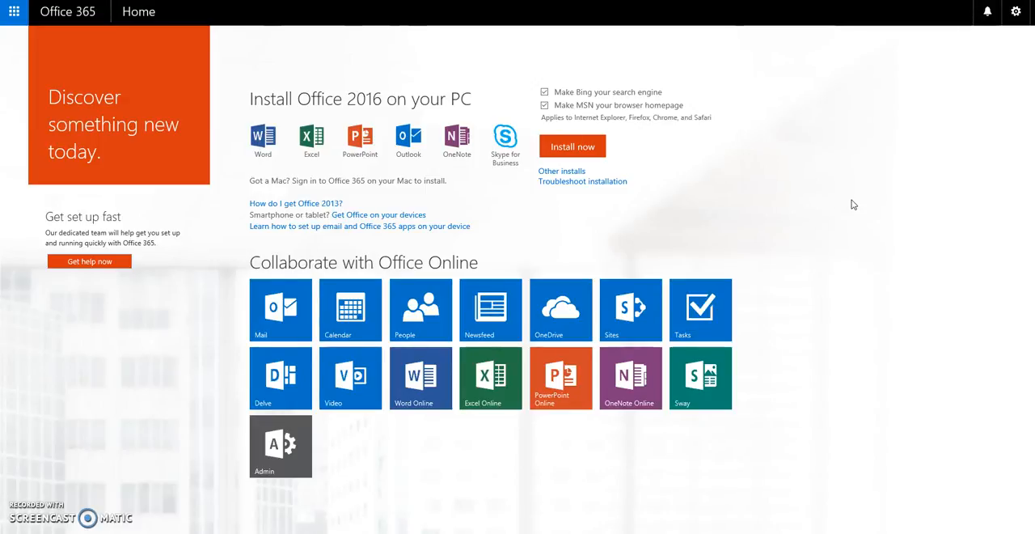
- Open the OneDrive app to show the account's files
left_click(296, 305)
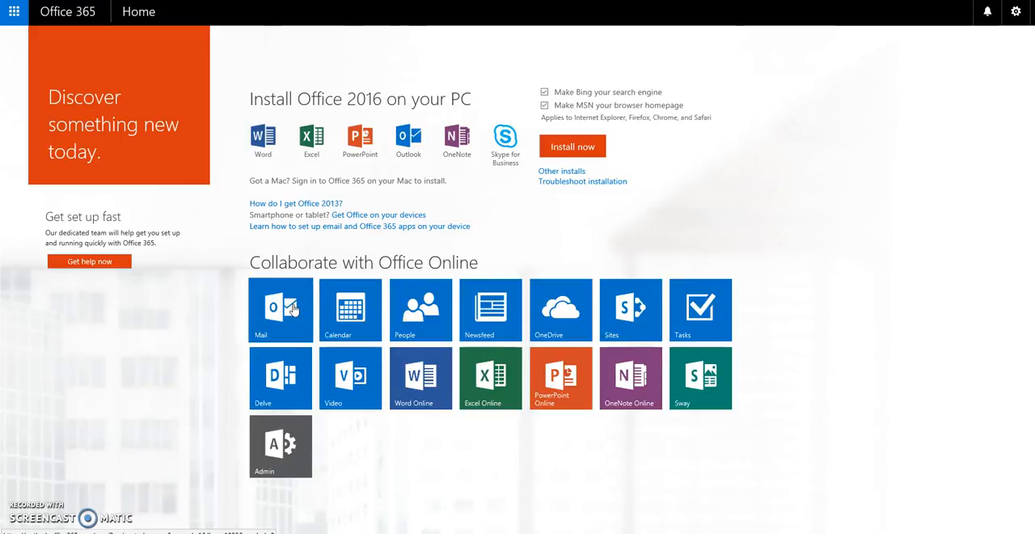
left_click(287, 311)
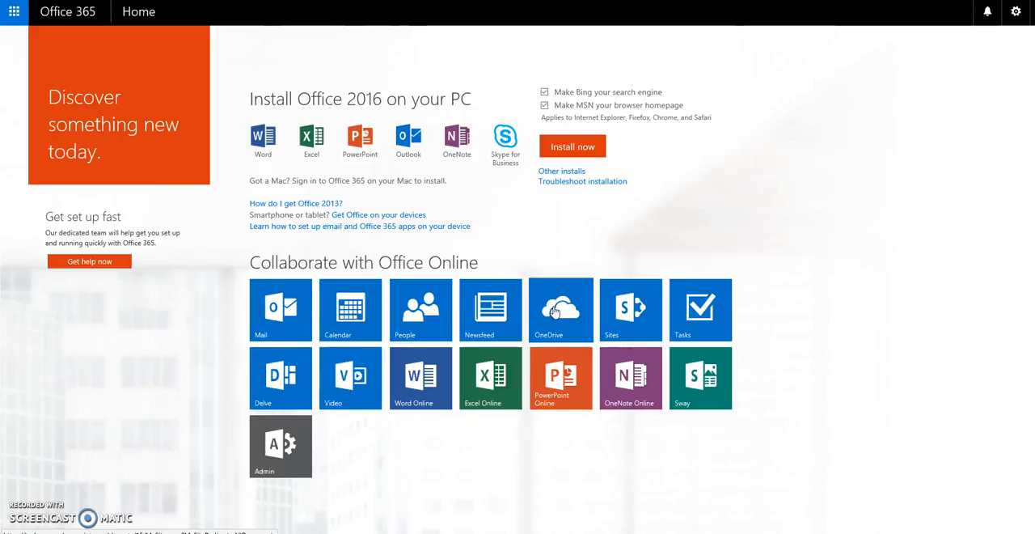
left_click(562, 314)
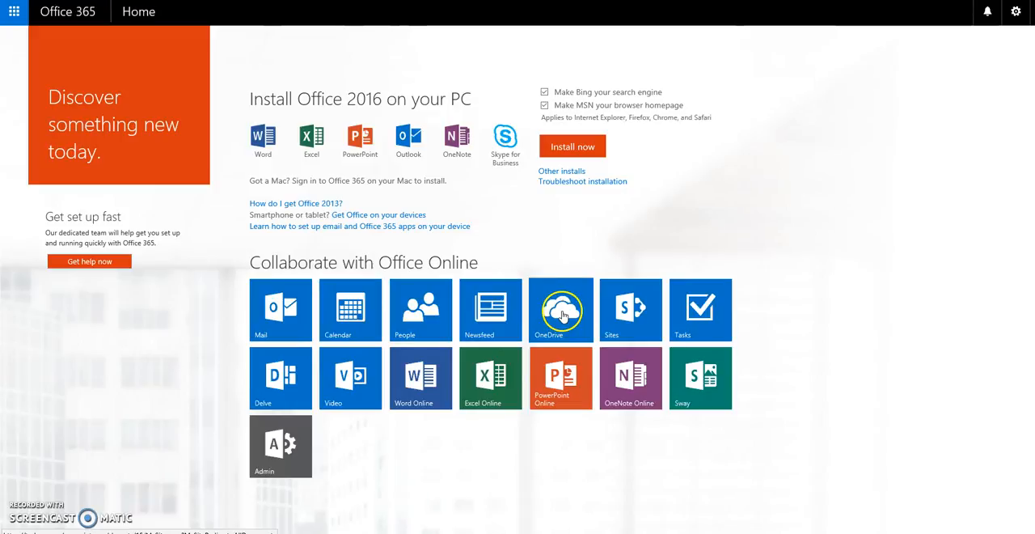
left_click(17, 15)
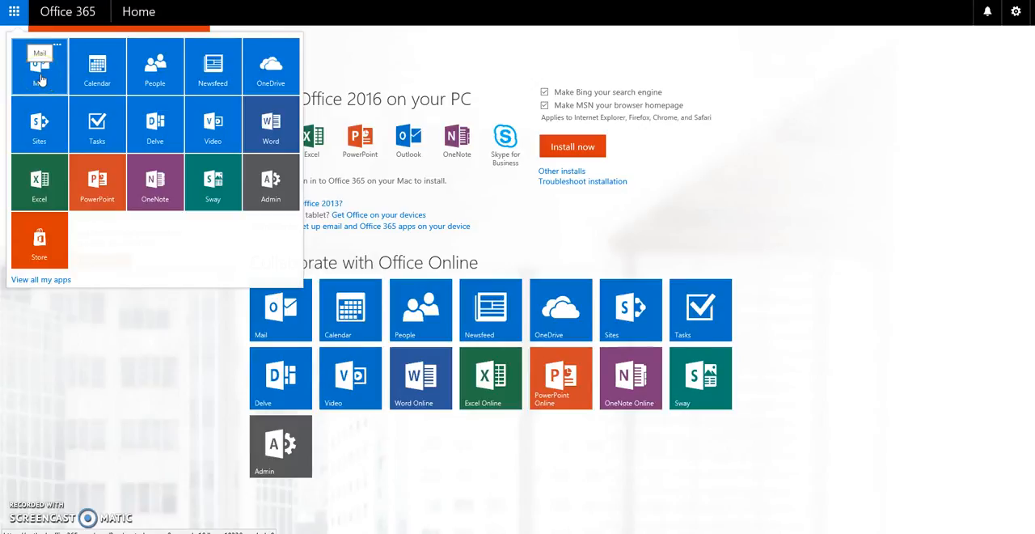
left_click(280, 75)
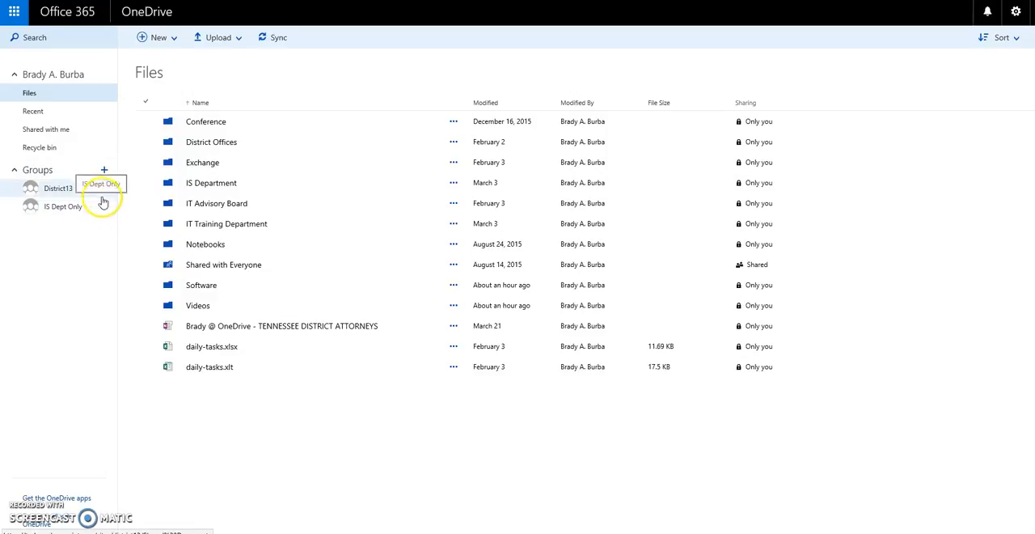
- Go to the District13 group and open its calendar
left_click(77, 192)
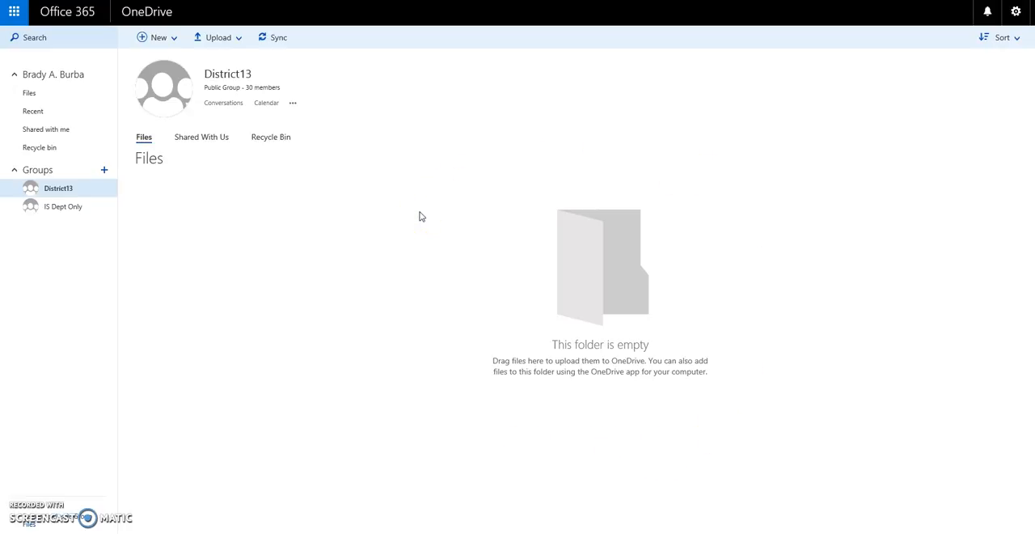
left_click(294, 106)
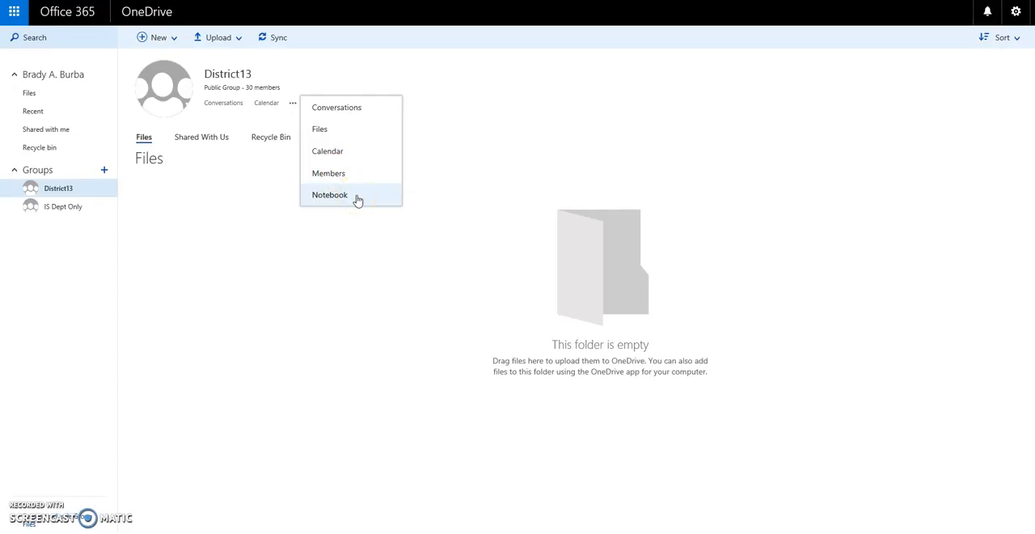
left_click(348, 156)
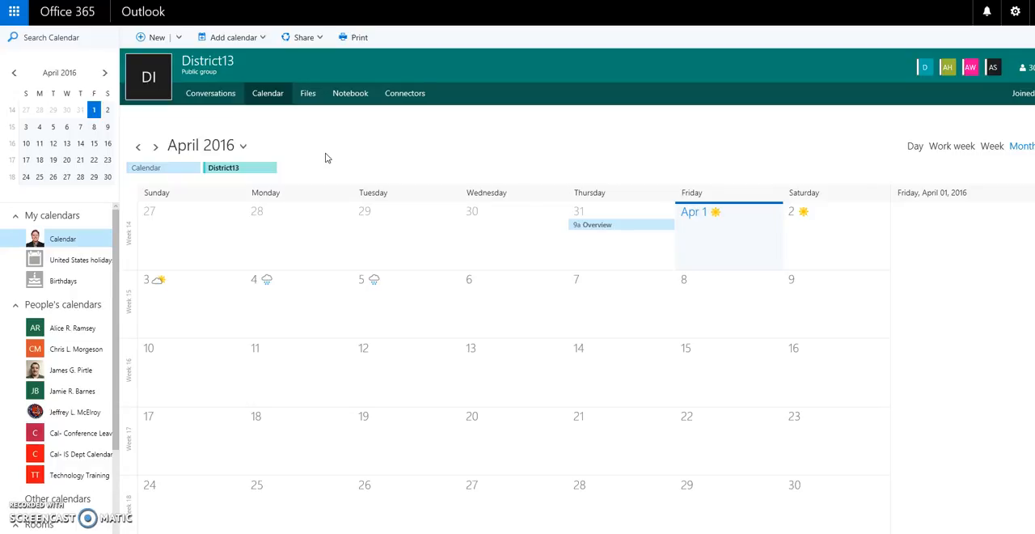
- Bring the District13 calendar to the front and start a new event with full details on Friday, April 1, 2016
left_click(169, 171)
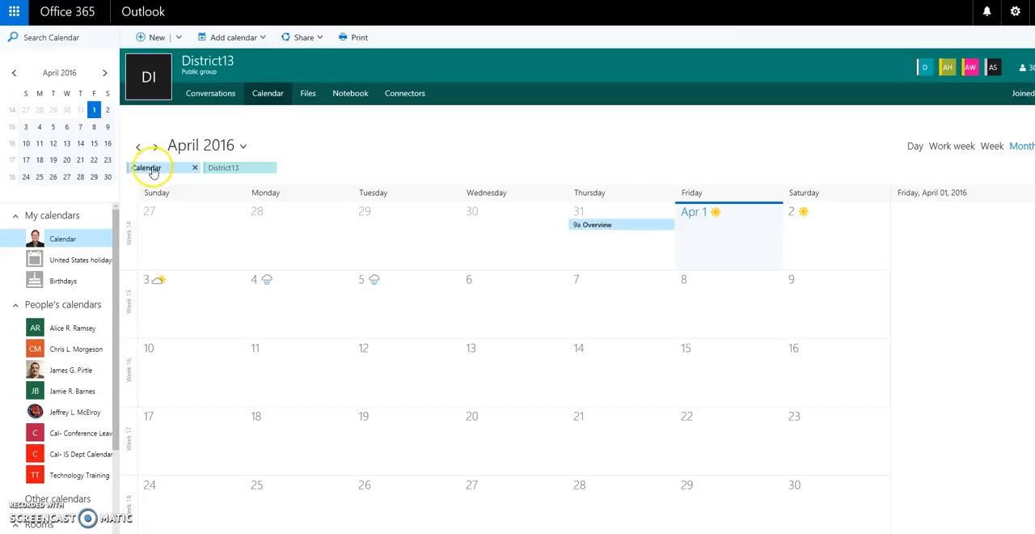
left_click(241, 171)
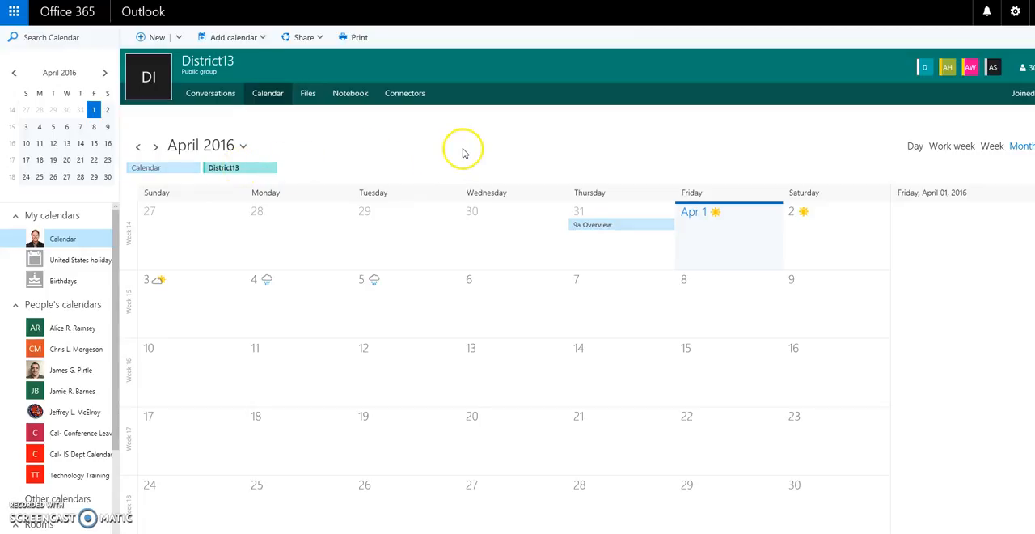
left_click(729, 247)
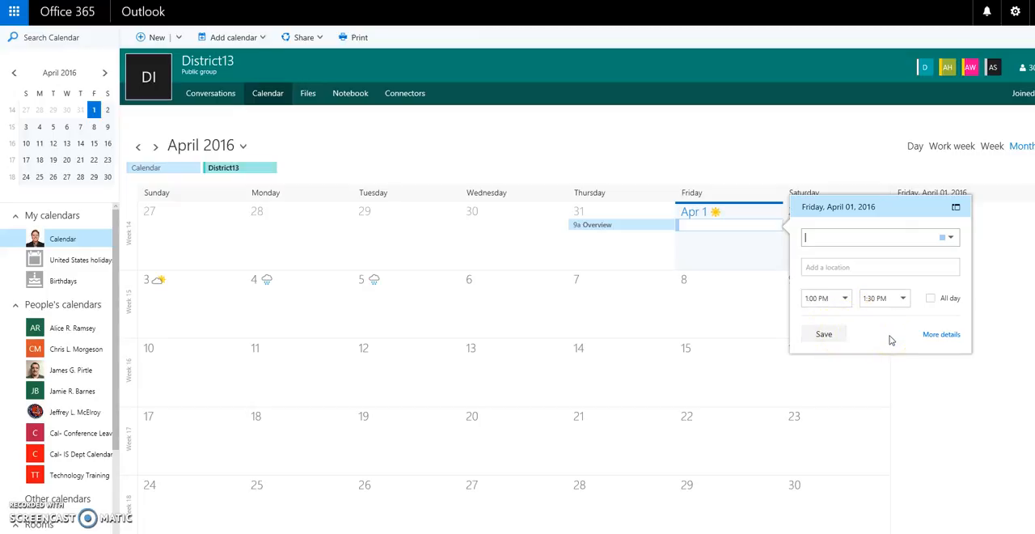
left_click(941, 334)
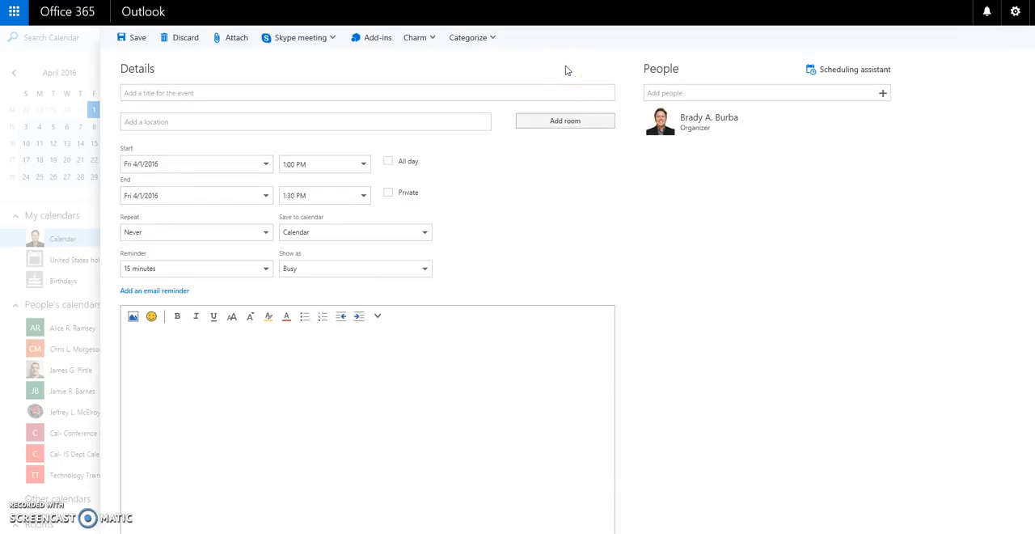
left_click(539, 71)
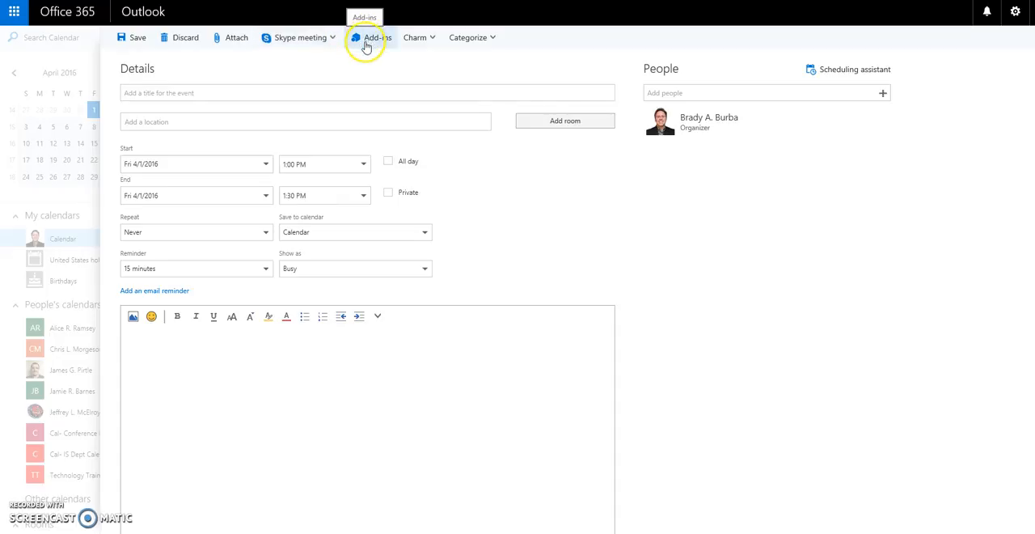
- Give the event the first-aid kit charm and assign it to the Red Category
left_click(432, 40)
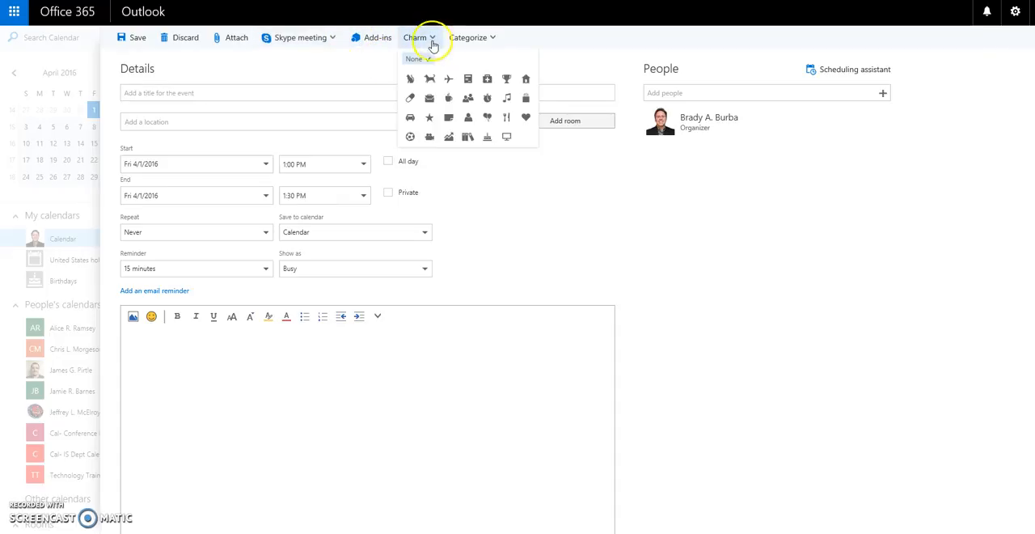
left_click(487, 80)
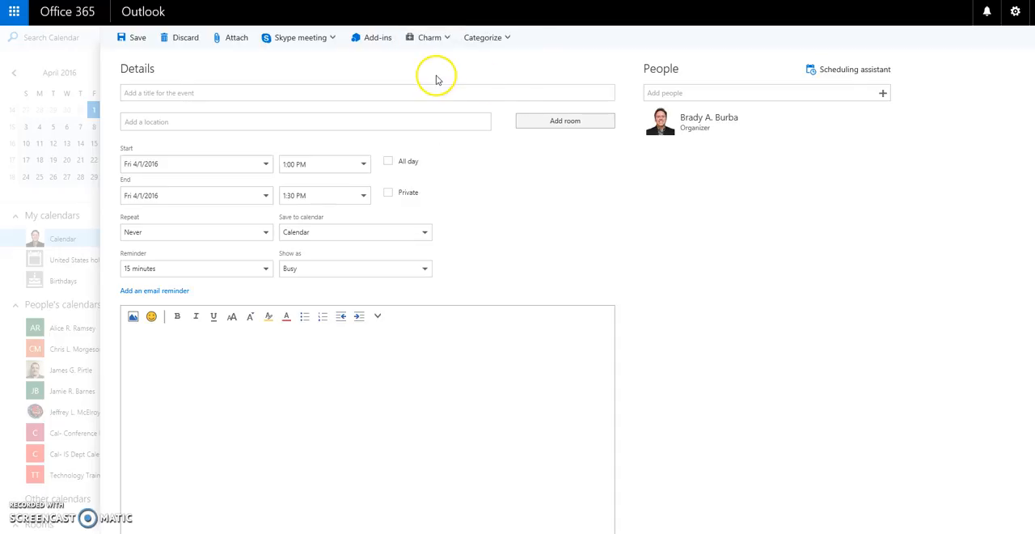
left_click(507, 40)
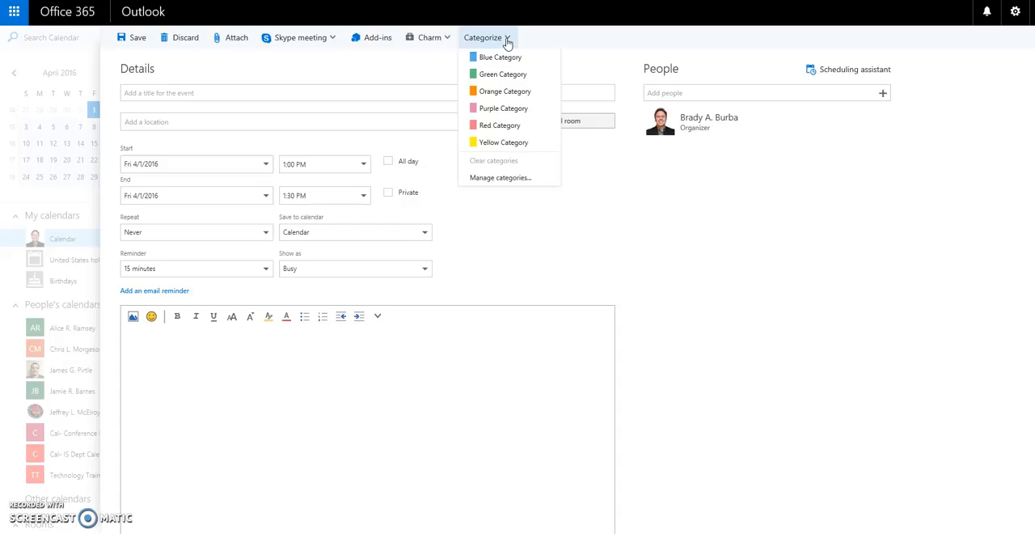
left_click(499, 128)
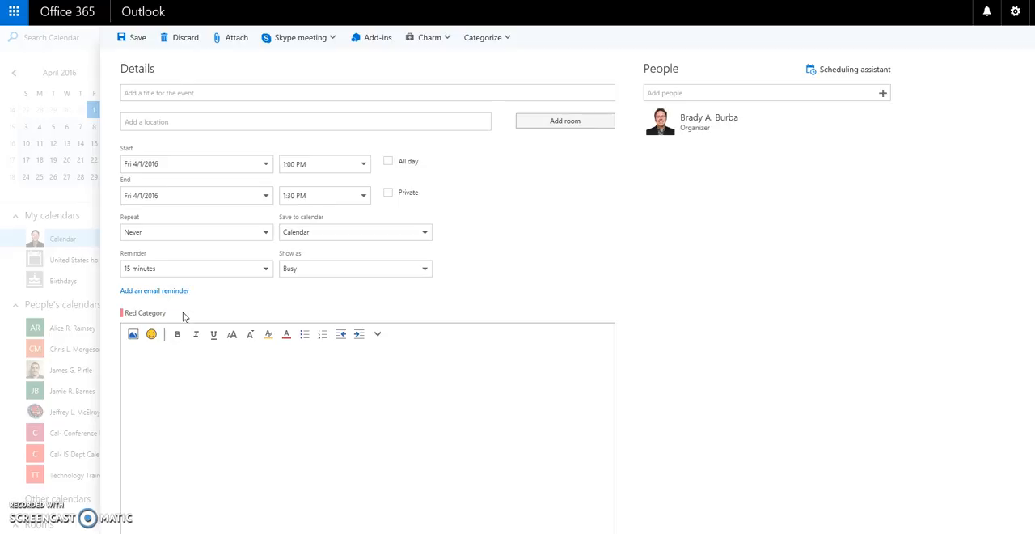
- Enter Test as the title of the event
left_click(128, 92)
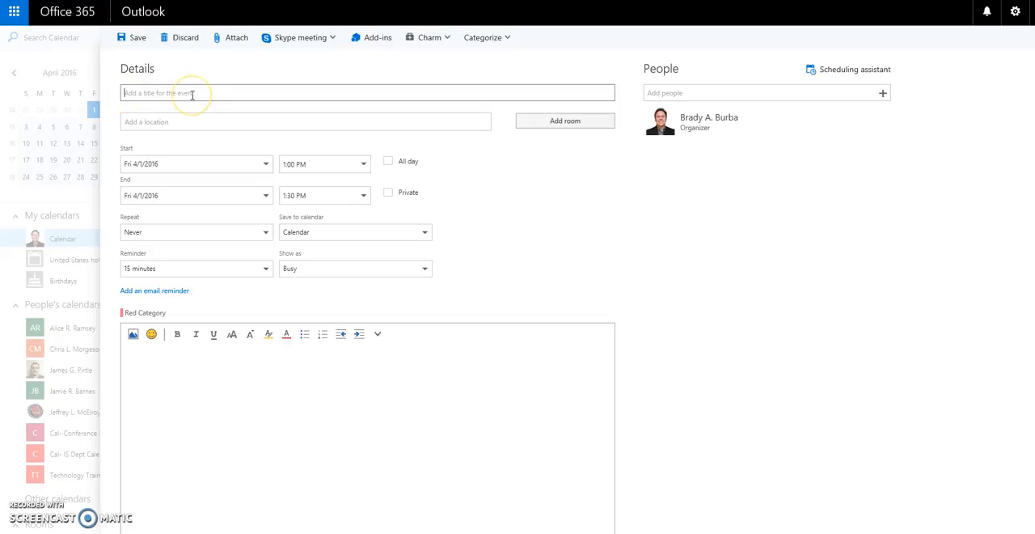
type("Test")
key("Tab")
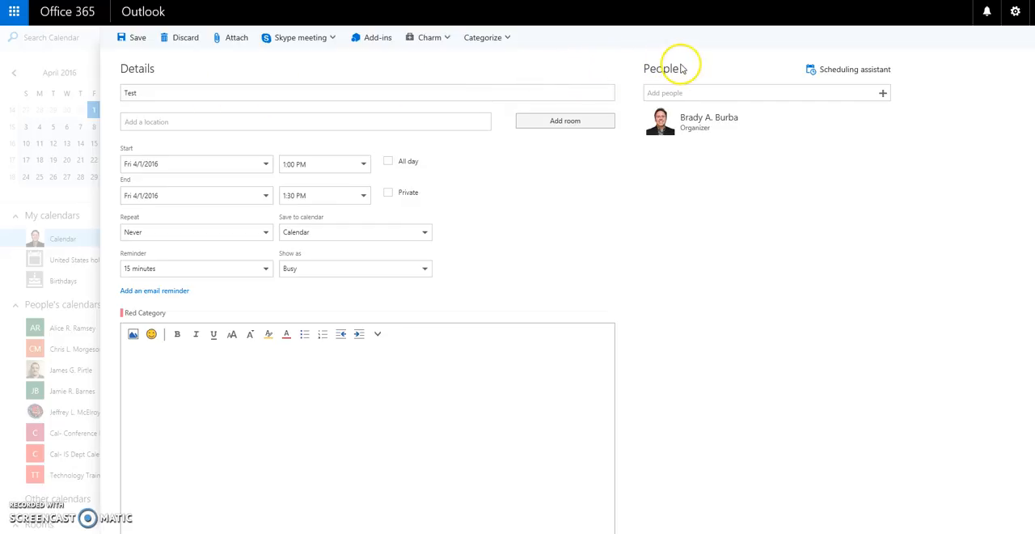
- Look at the suggested contacts for inviting people to the event without adding anyone
left_click(663, 93)
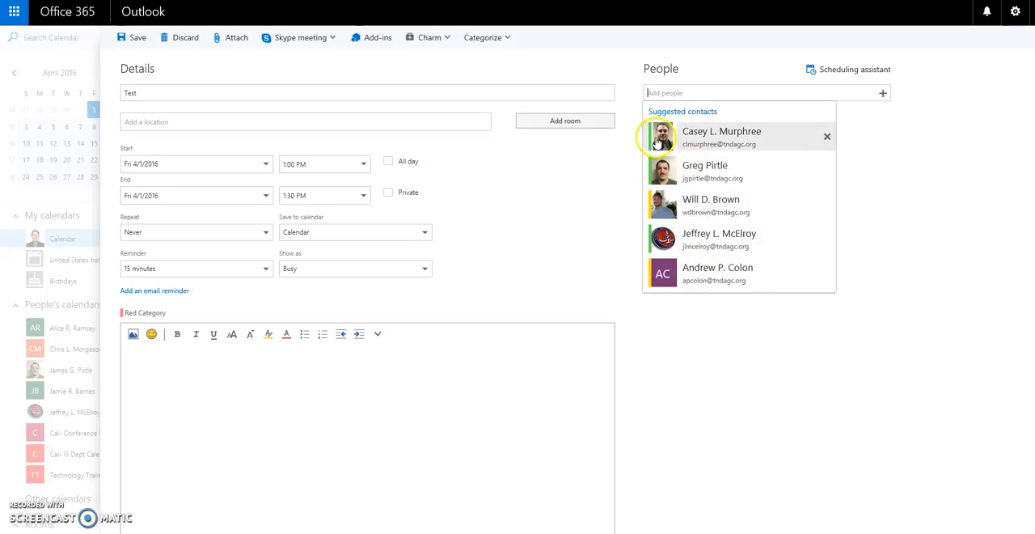
left_click(692, 76)
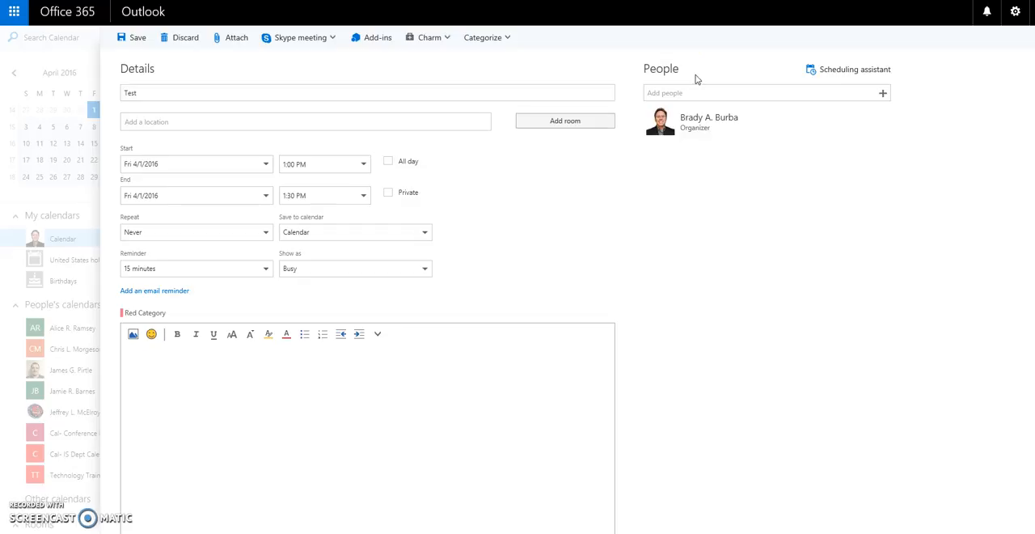
left_click(710, 92)
- Set the event's location to 3rd Floor Training Room
left_click(155, 123)
type("3rd Floor Trainnig Room")
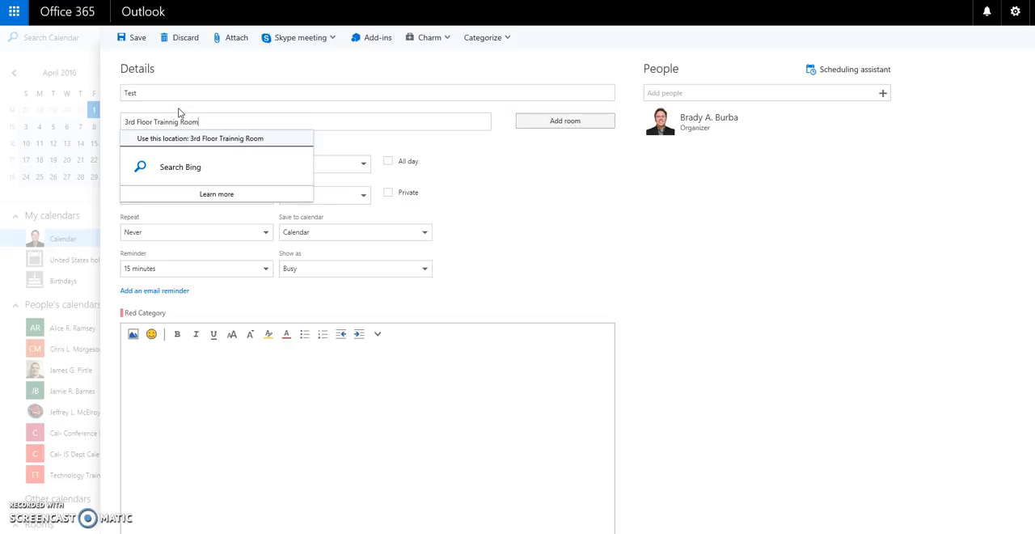
key("Left")
key("Left")
key("Left")
key("Left")
key("Left")
key("Left")
key("BackSpace")
key("BackSpace")
type("nin")
key("End")
key("Tab")
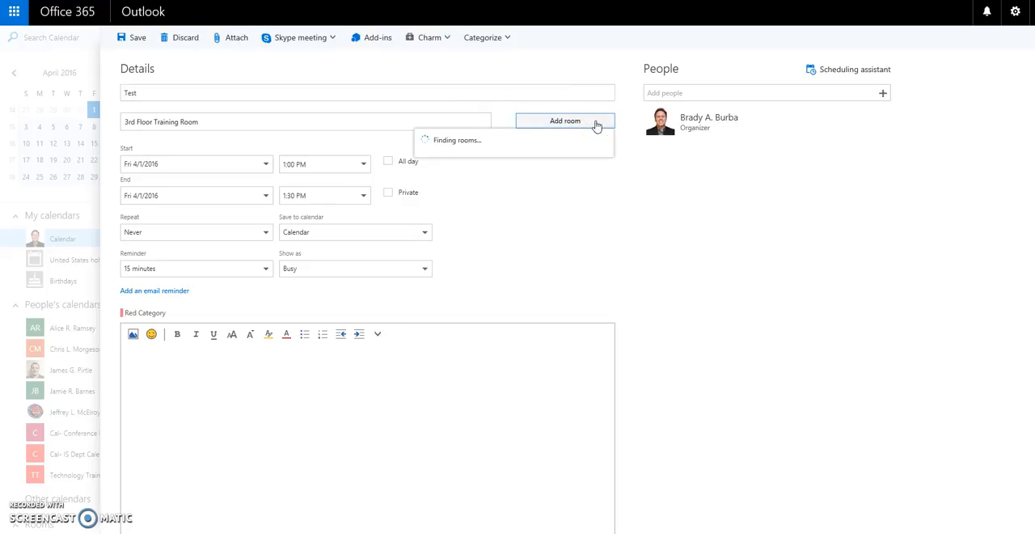
- Look through the rooms available for the event and close the list without adding one
left_click(578, 122)
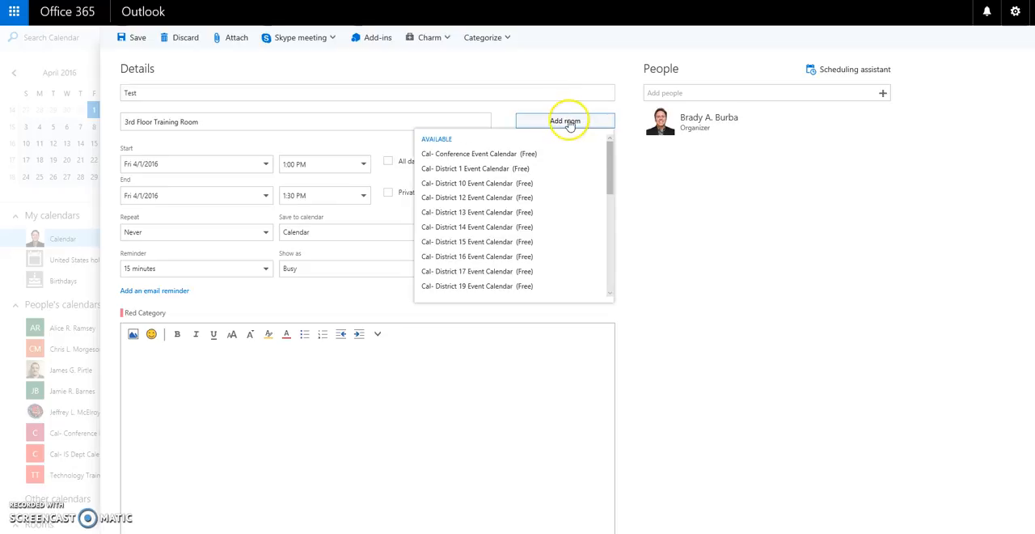
left_click_drag(613, 160, 620, 118)
left_click(620, 119)
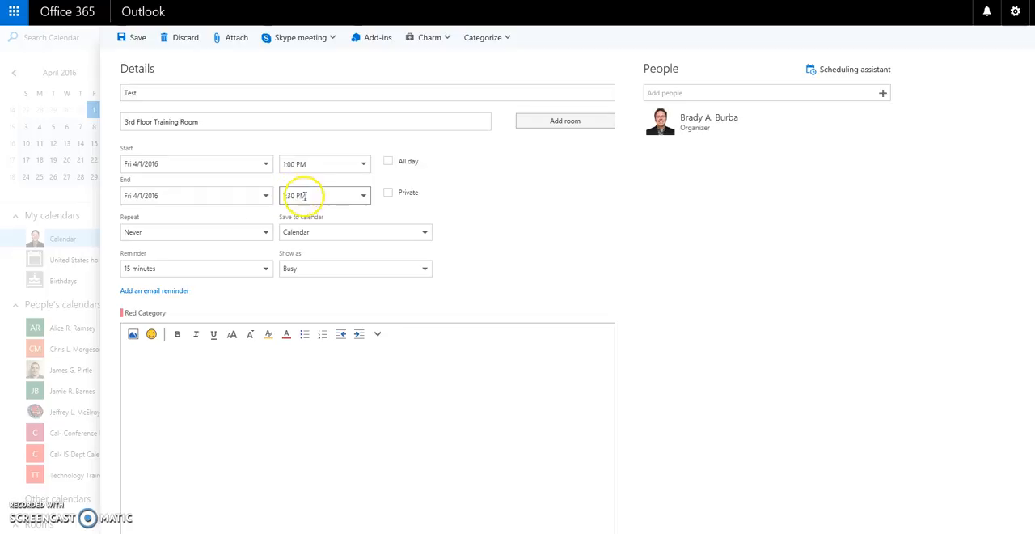
- Set the event's end time to 1:15 PM
left_click(364, 197)
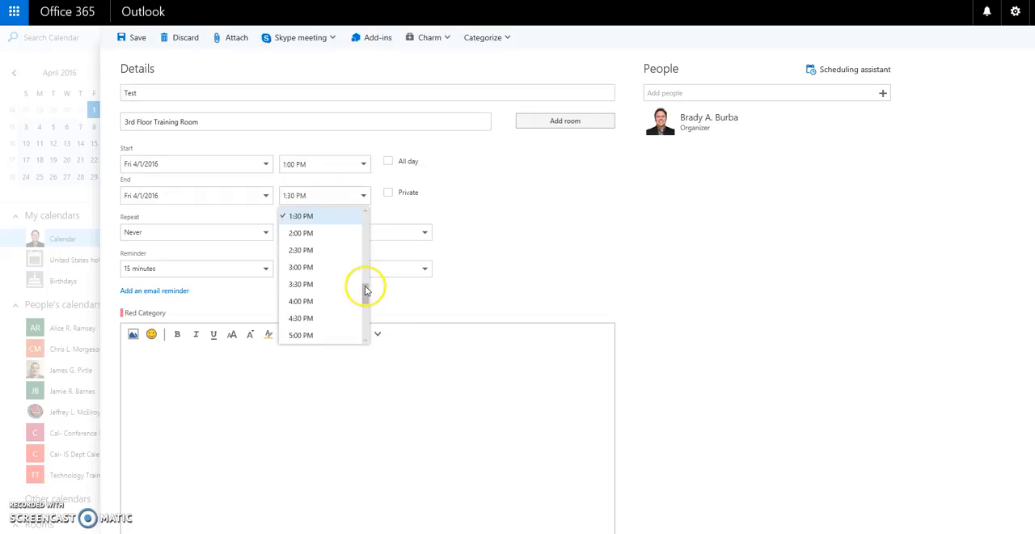
left_click_drag(364, 290, 365, 287)
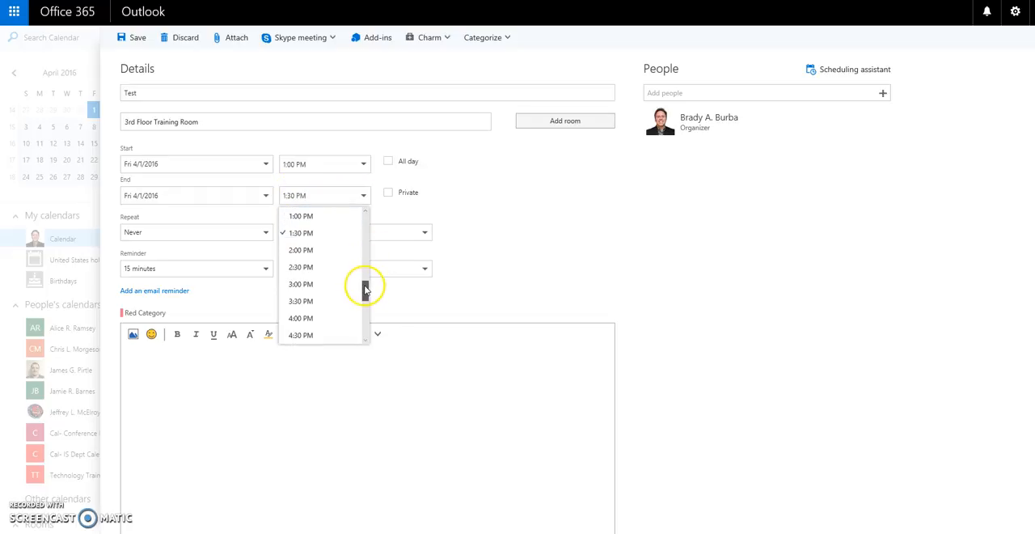
left_click(310, 197)
key("Delete")
key("Delete")
key("Delete")
type(":15")
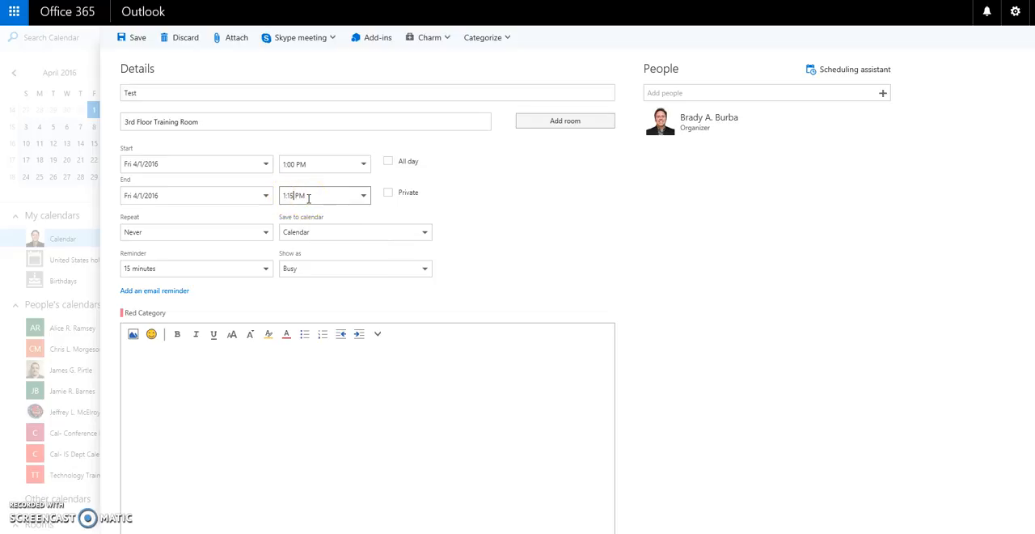
left_click(311, 208)
- Review the event's repeat options and leave the recurrence at Never
left_click(264, 231)
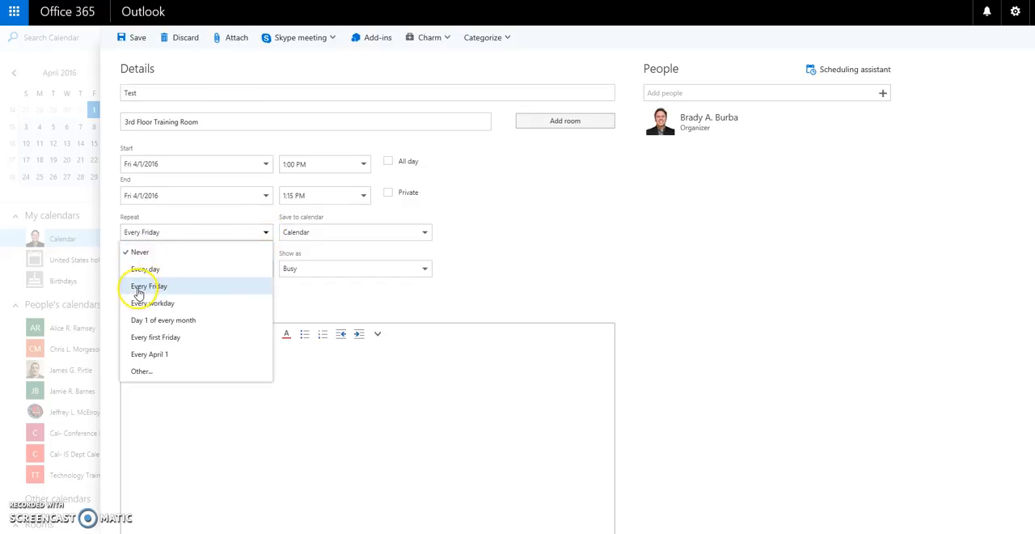
left_click(142, 371)
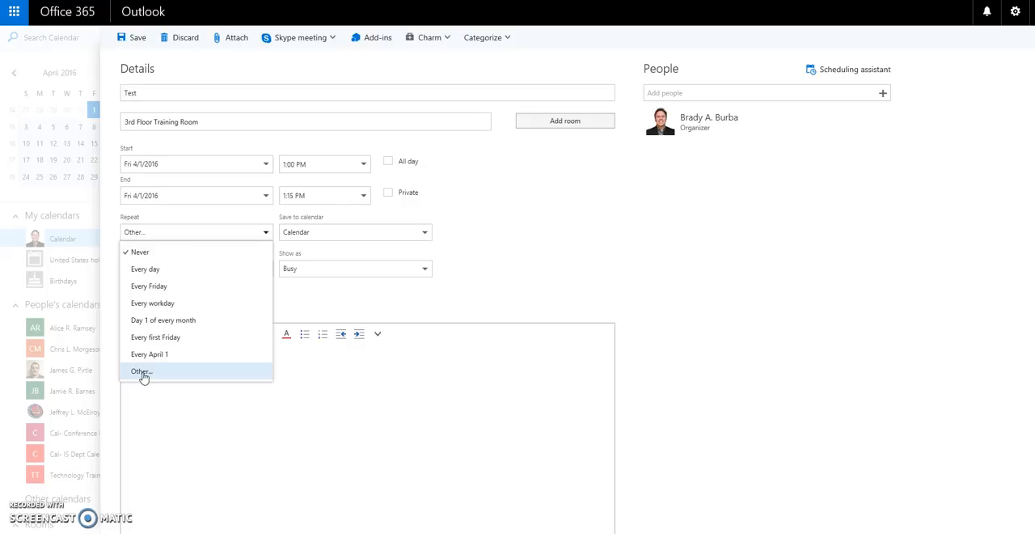
left_click(152, 286)
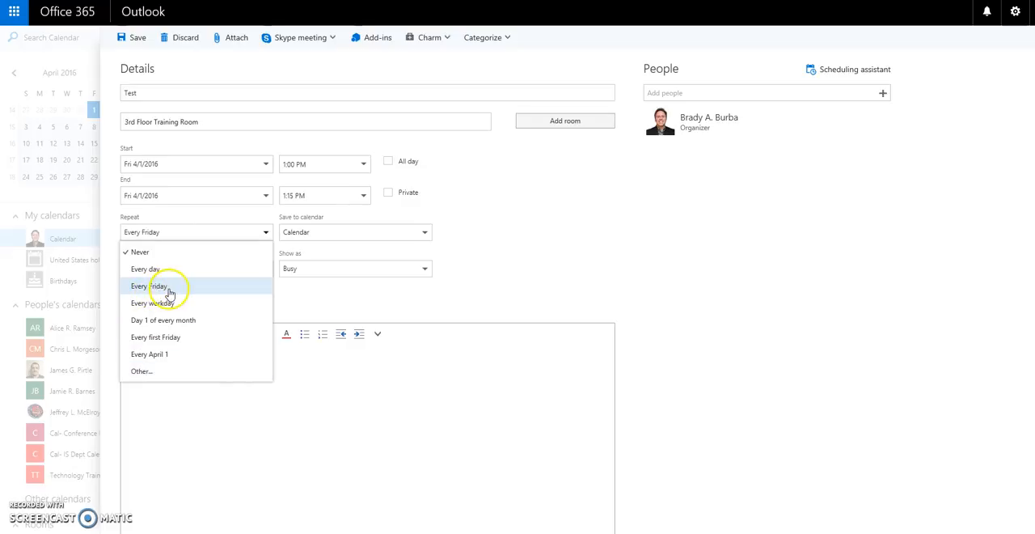
left_click(159, 252)
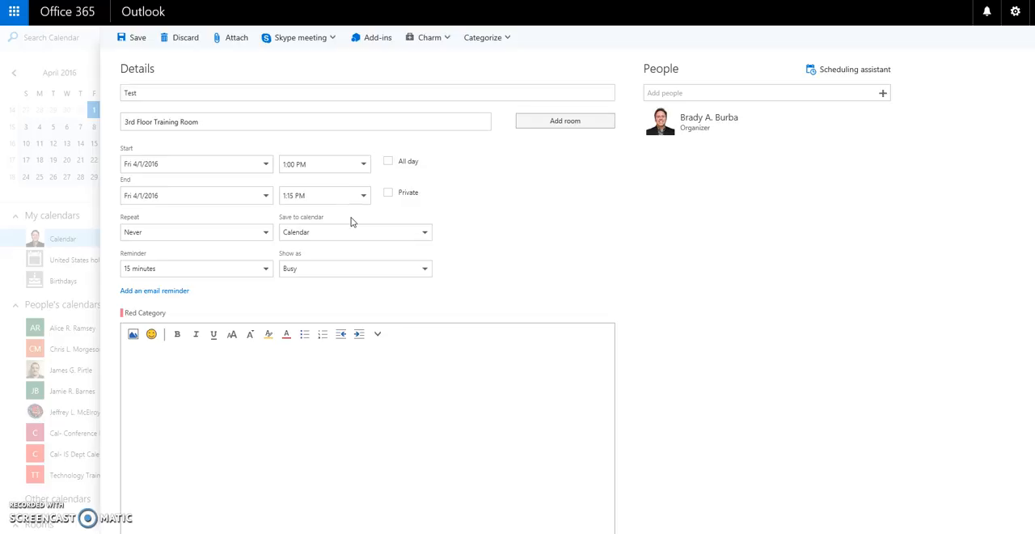
- Try saving the event to the District13 calendar, and switch it back to the personal Calendar
left_click(427, 234)
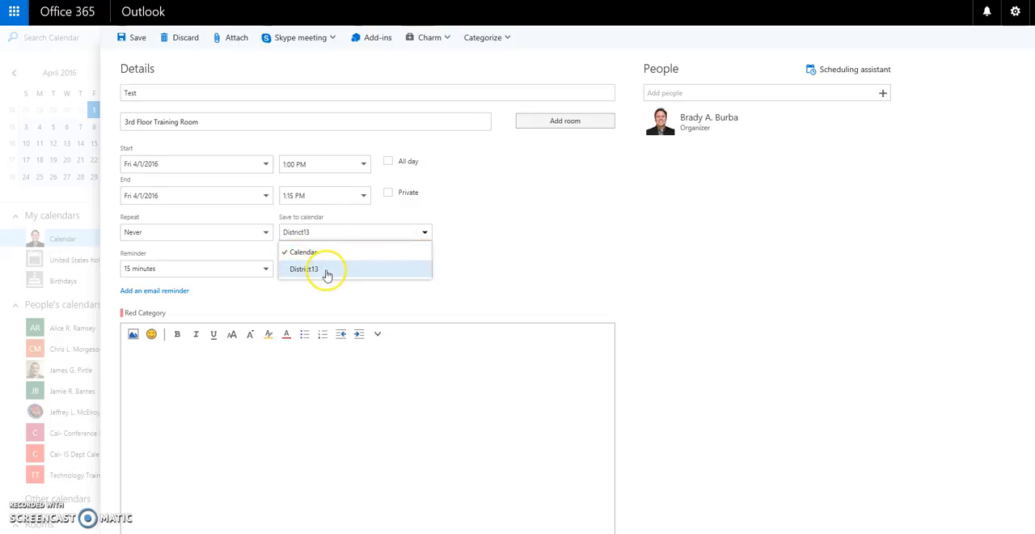
left_click(327, 275)
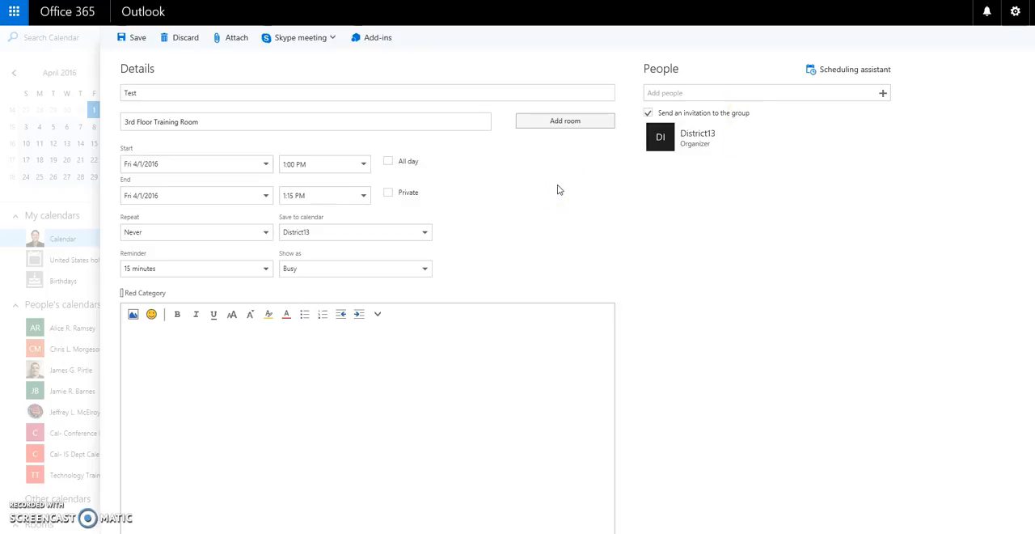
left_click(425, 232)
left_click(421, 251)
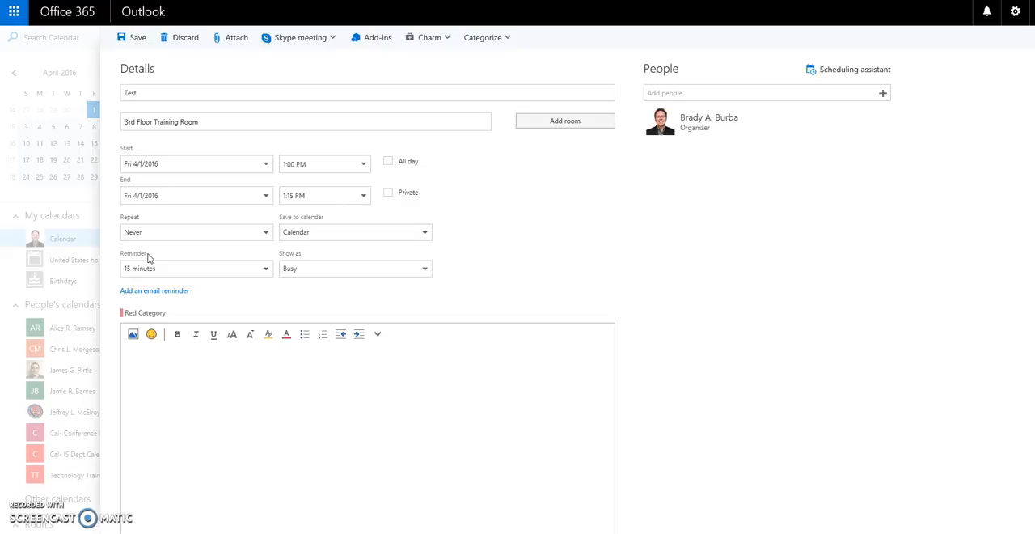
- Set the event's reminder to 5 minutes and review the Show as options, keeping the status at Busy
left_click(254, 268)
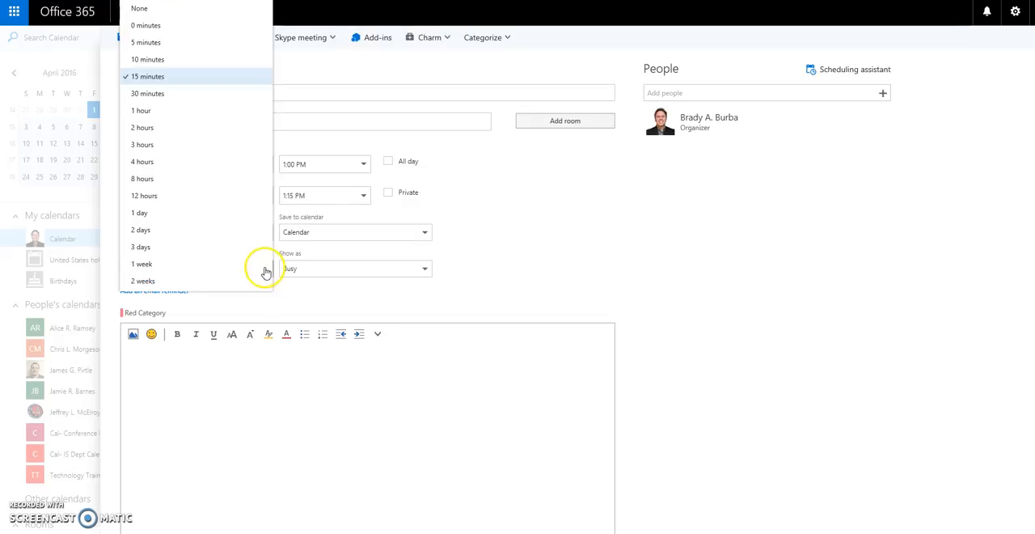
left_click(150, 42)
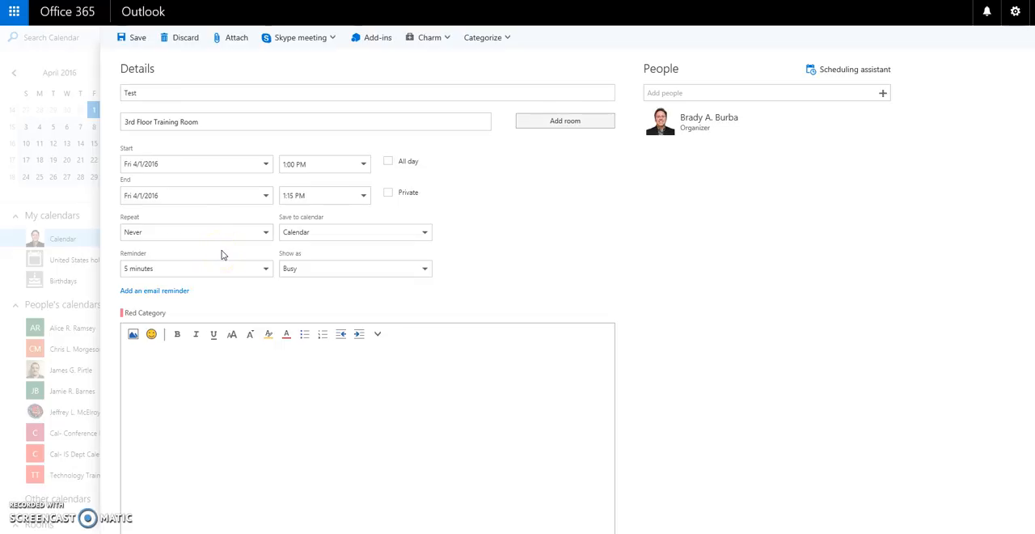
left_click(314, 275)
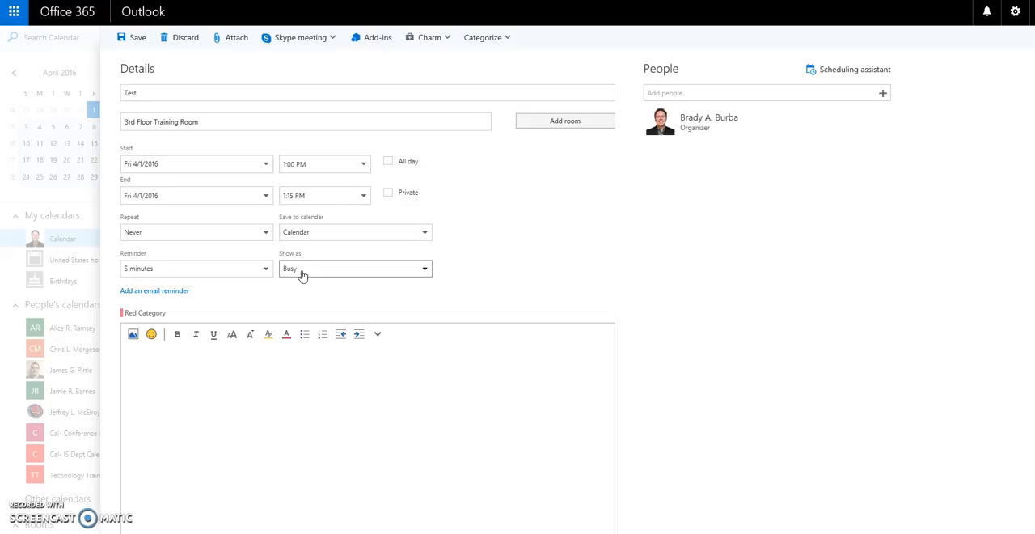
left_click(317, 273)
left_click(422, 271)
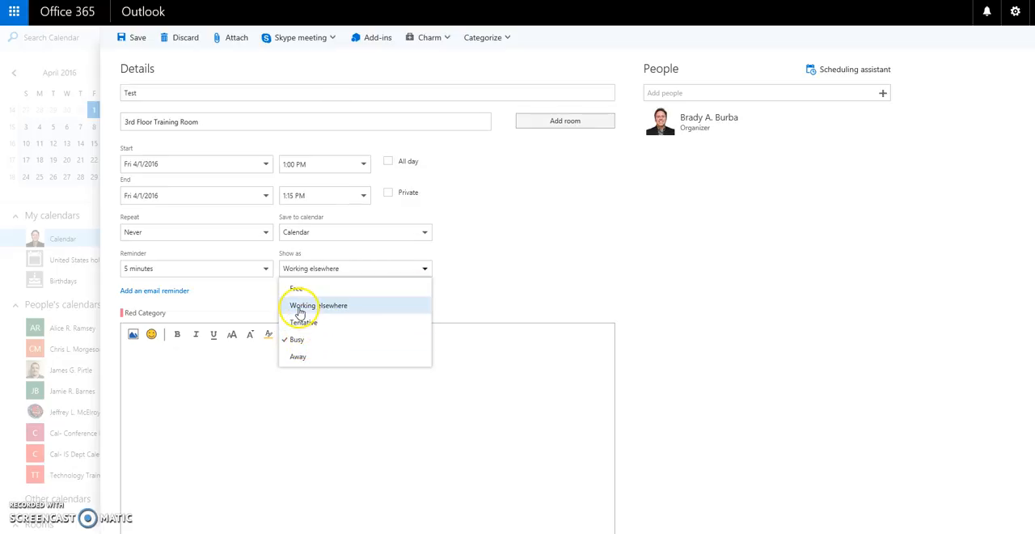
left_click(448, 272)
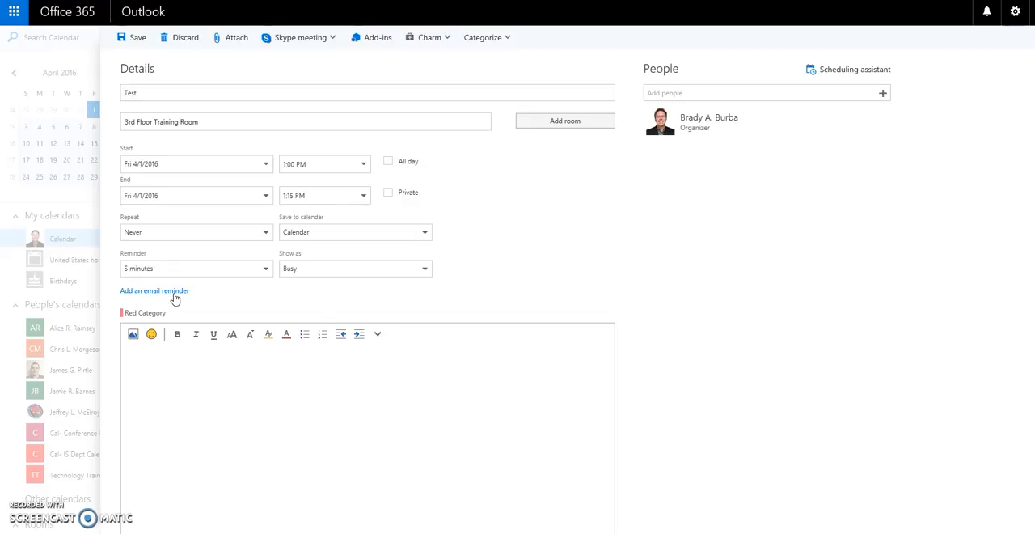
- Look through the additional formatting and insert options for the event description, leaving the description empty
left_click(189, 407)
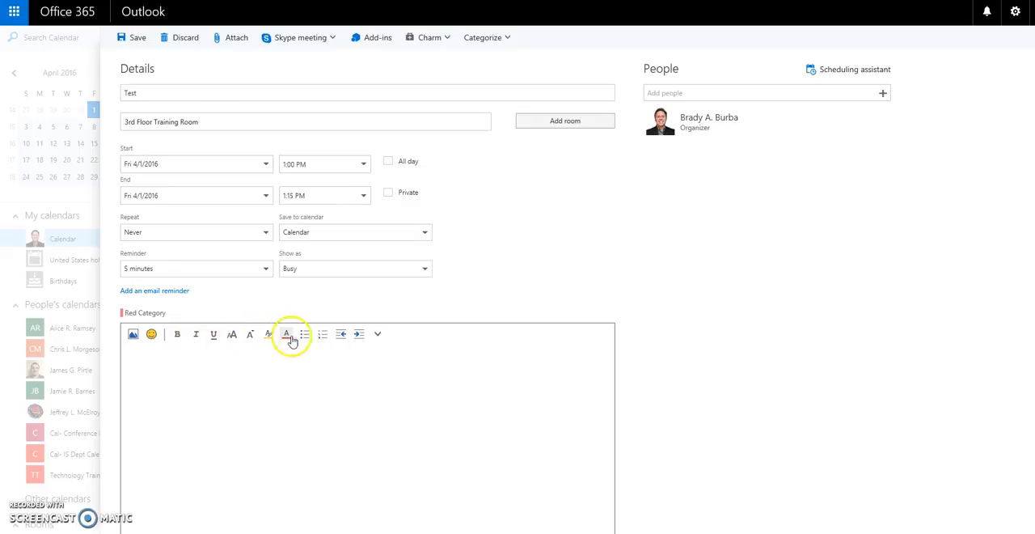
left_click(378, 335)
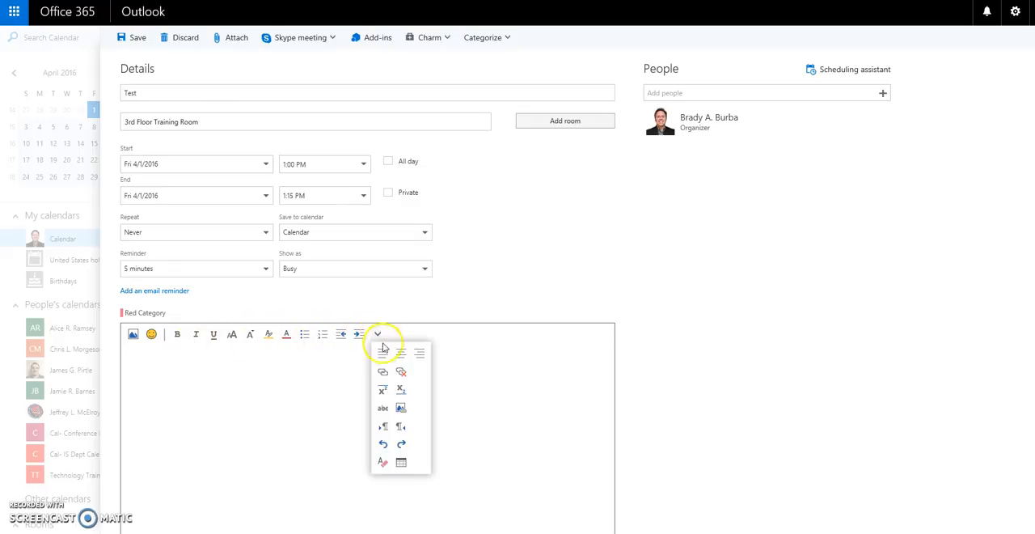
left_click(400, 409)
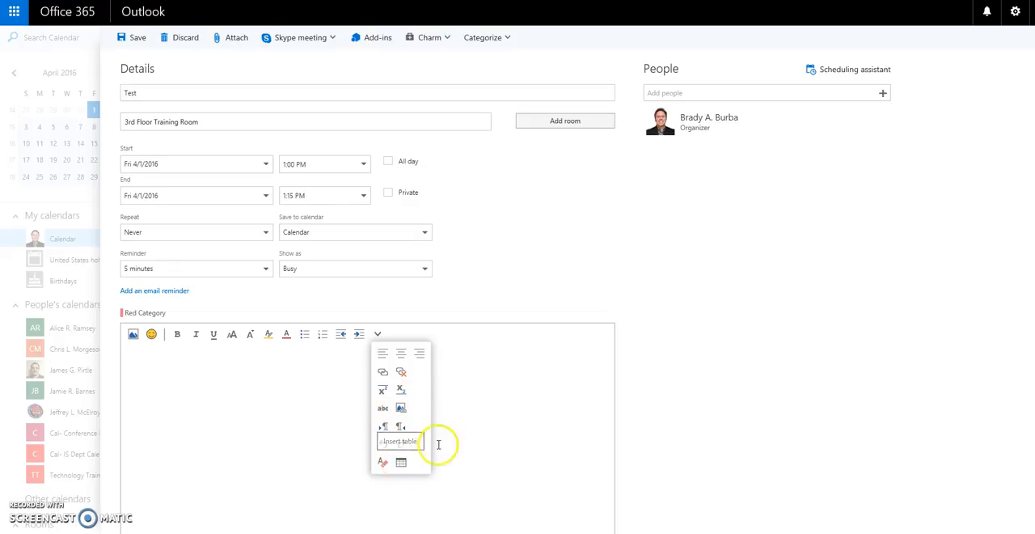
left_click(141, 356)
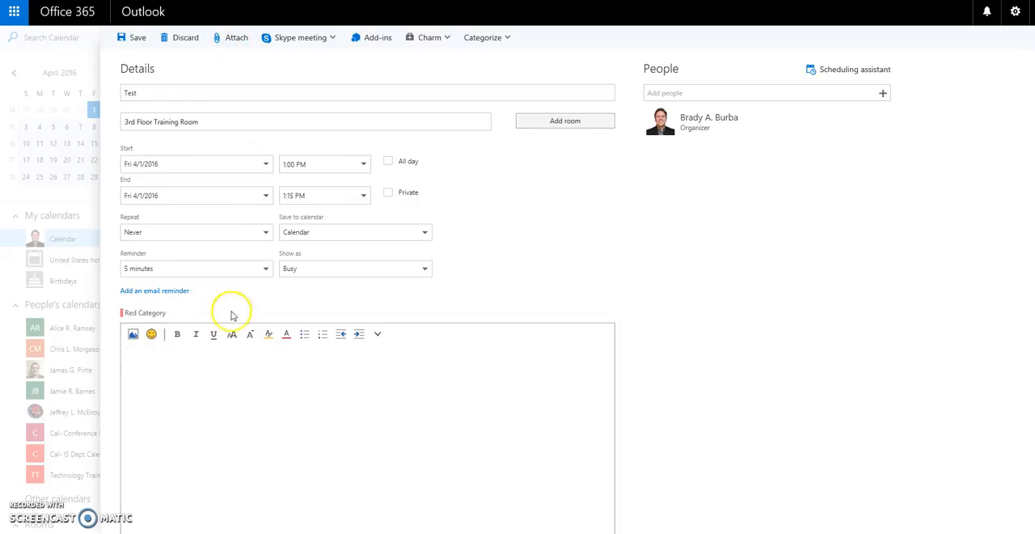
left_click(156, 385)
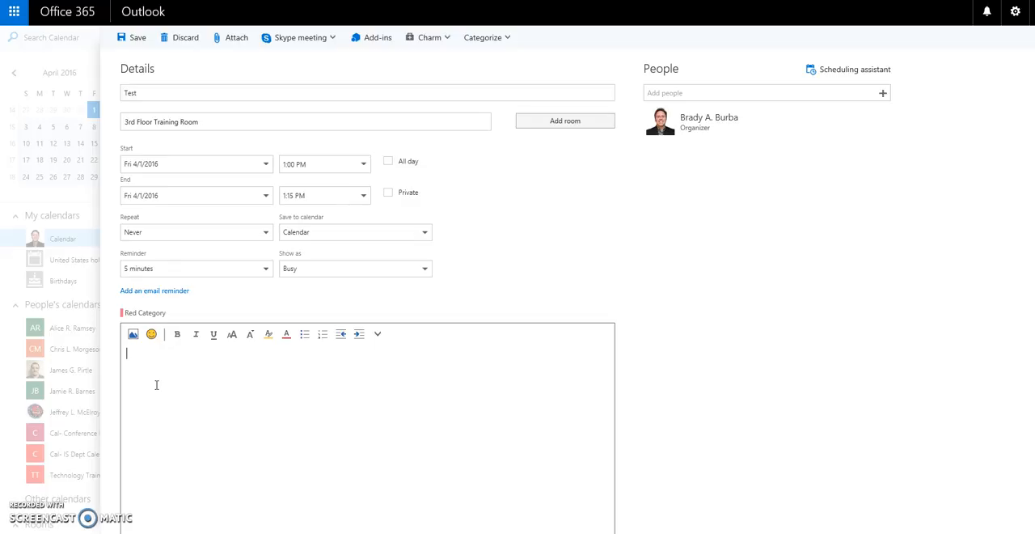
- Save the Test event and check it on the calendar in the Week and Day views
left_click(132, 38)
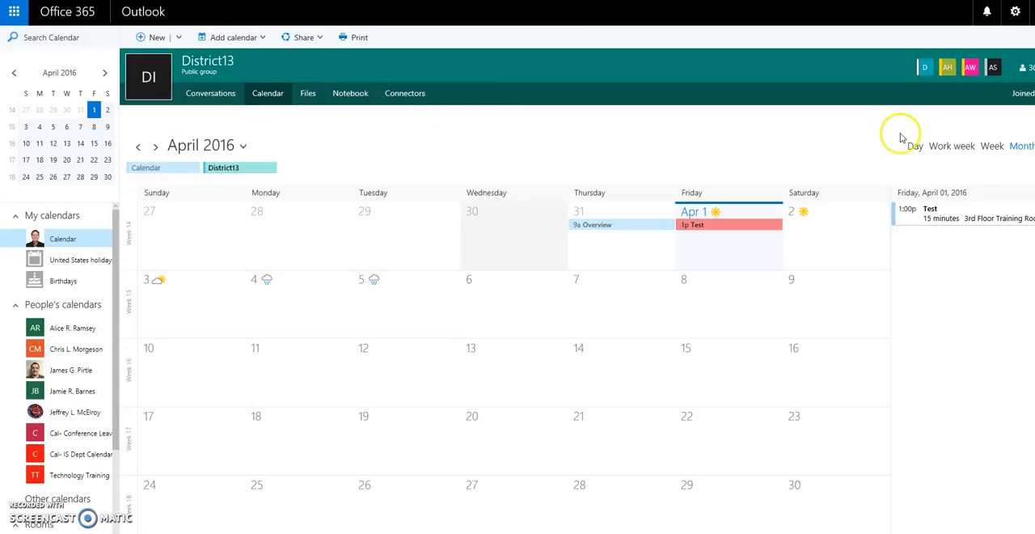
left_click(992, 146)
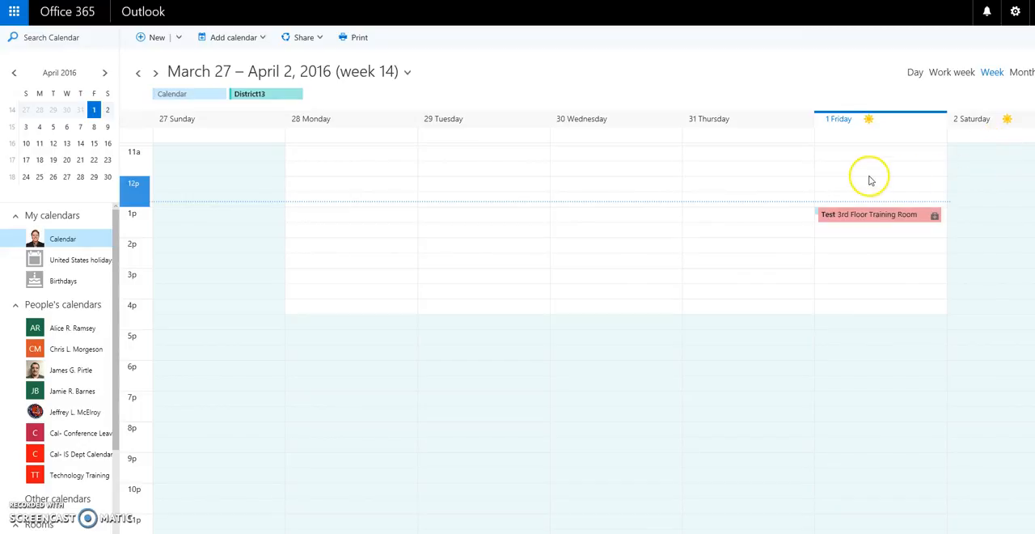
left_click(915, 74)
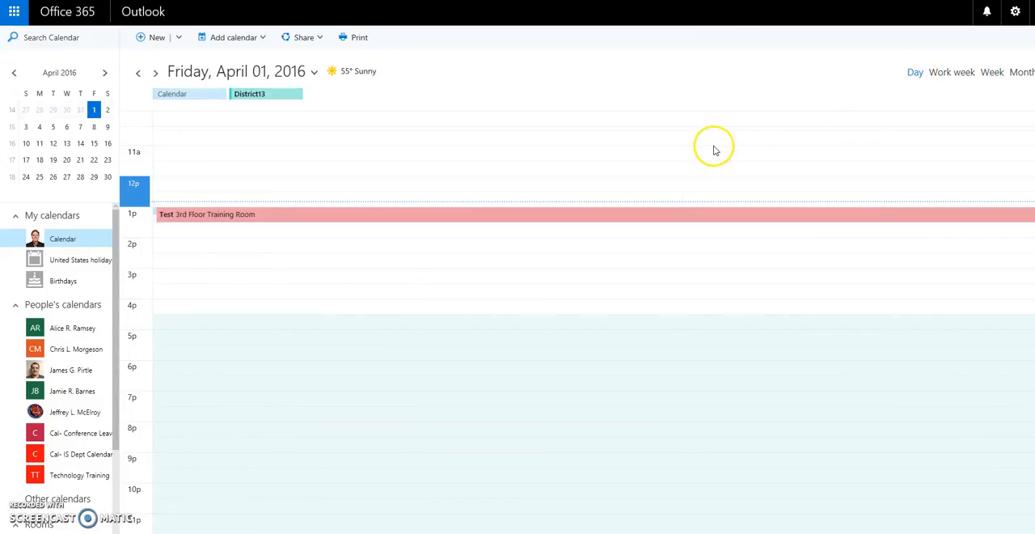